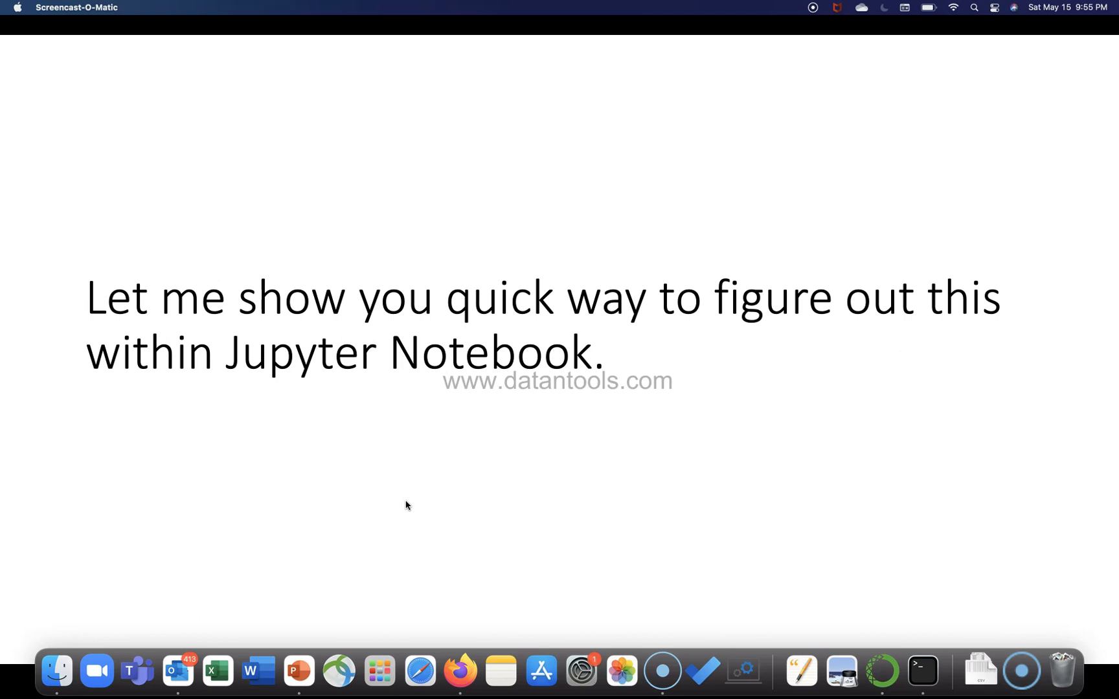
- Switch from the terminal to the Firefox window showing the empty Jupyter notebook
key(super+Tab)
key(super+Tab)
key(Tab)
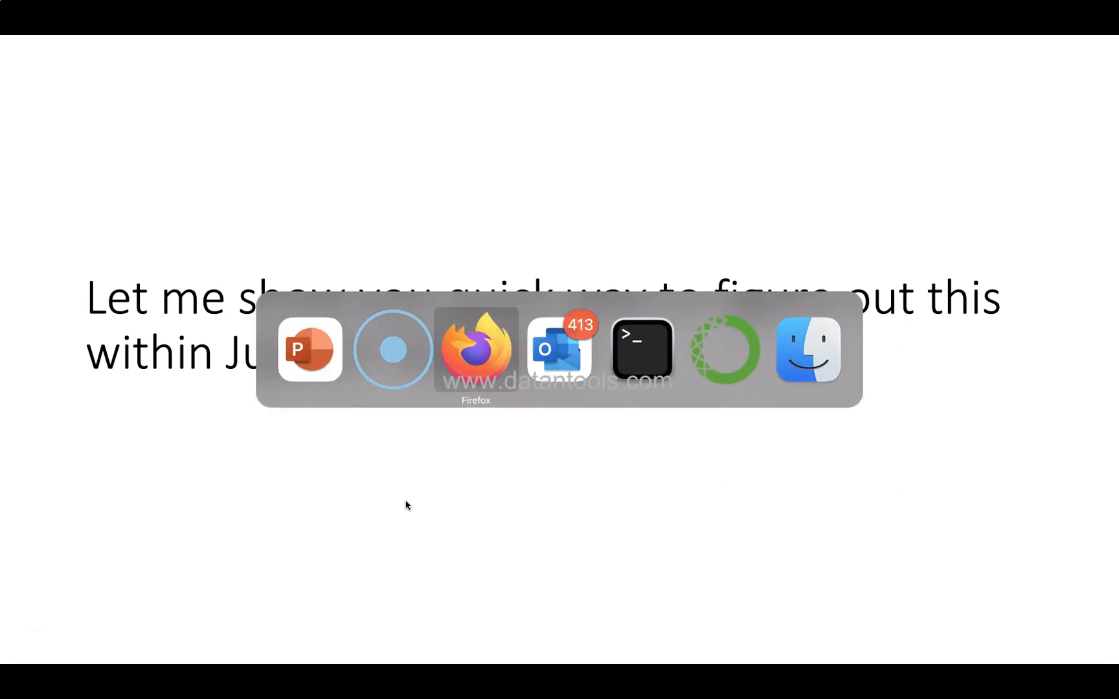
key(Tab)
key(Tab)
key(Tab)
key(Tab)
key(Tab)
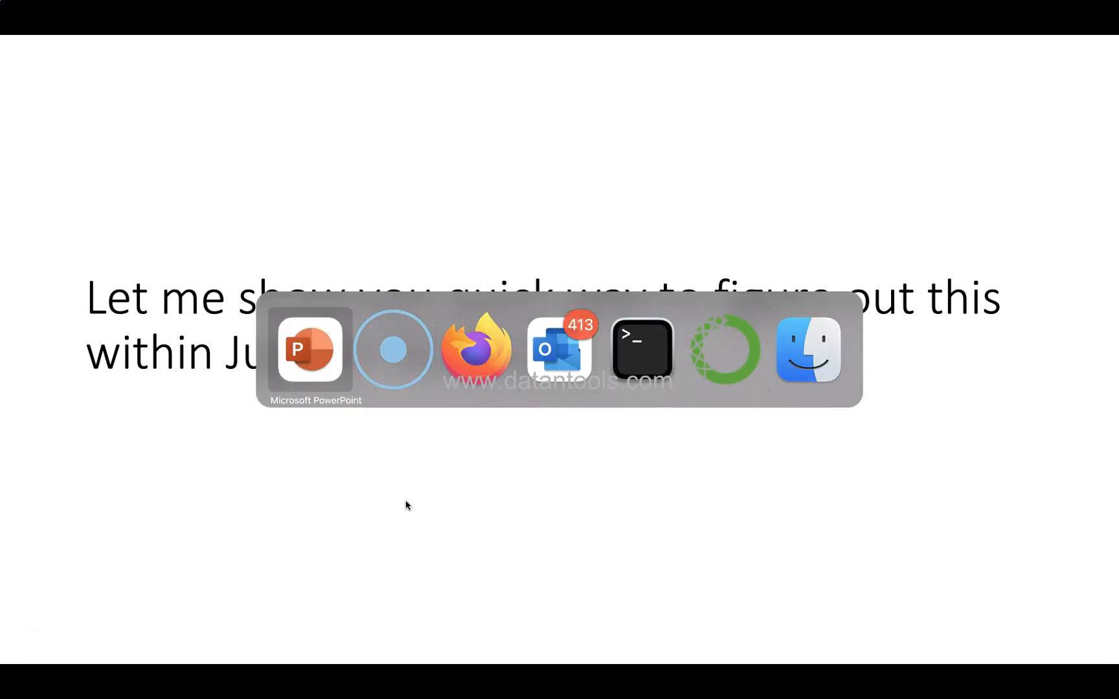
key(Tab)
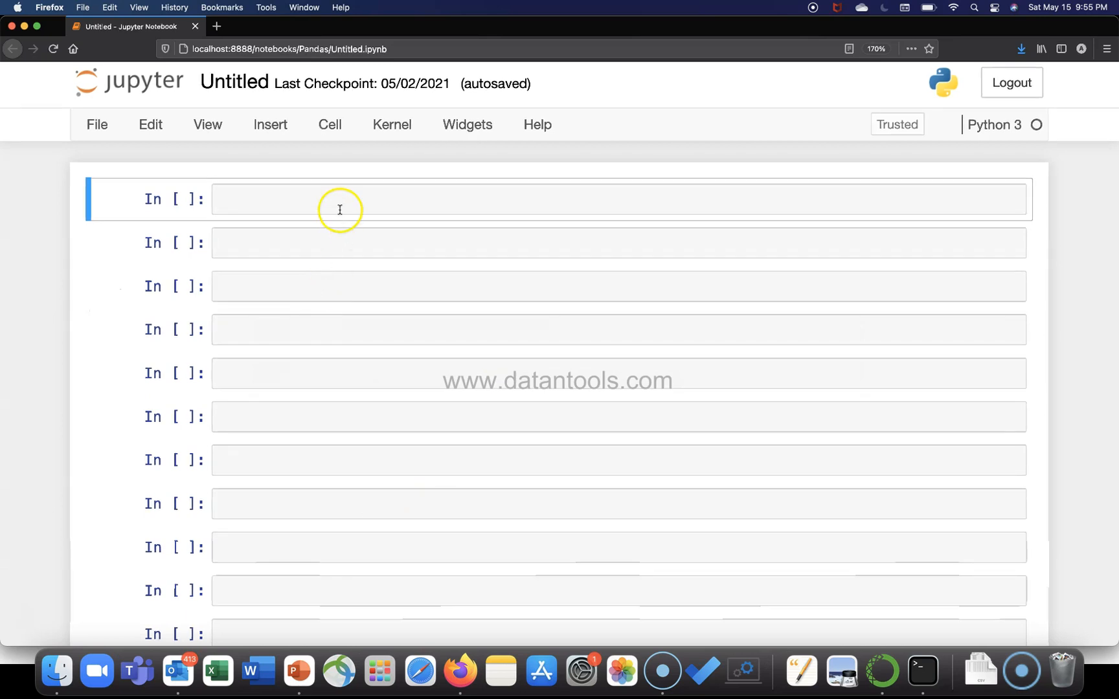
- Run !pip show appscript in the first cell, showing appscript version 1.1.1 and its location
click(352, 189)
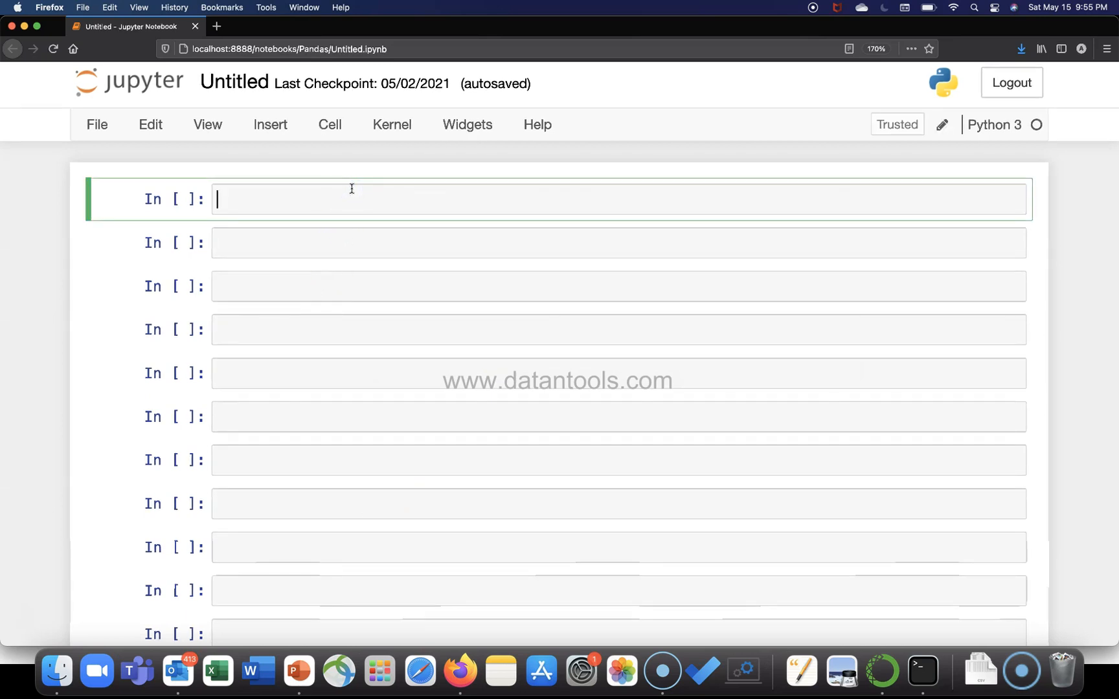
text(!)
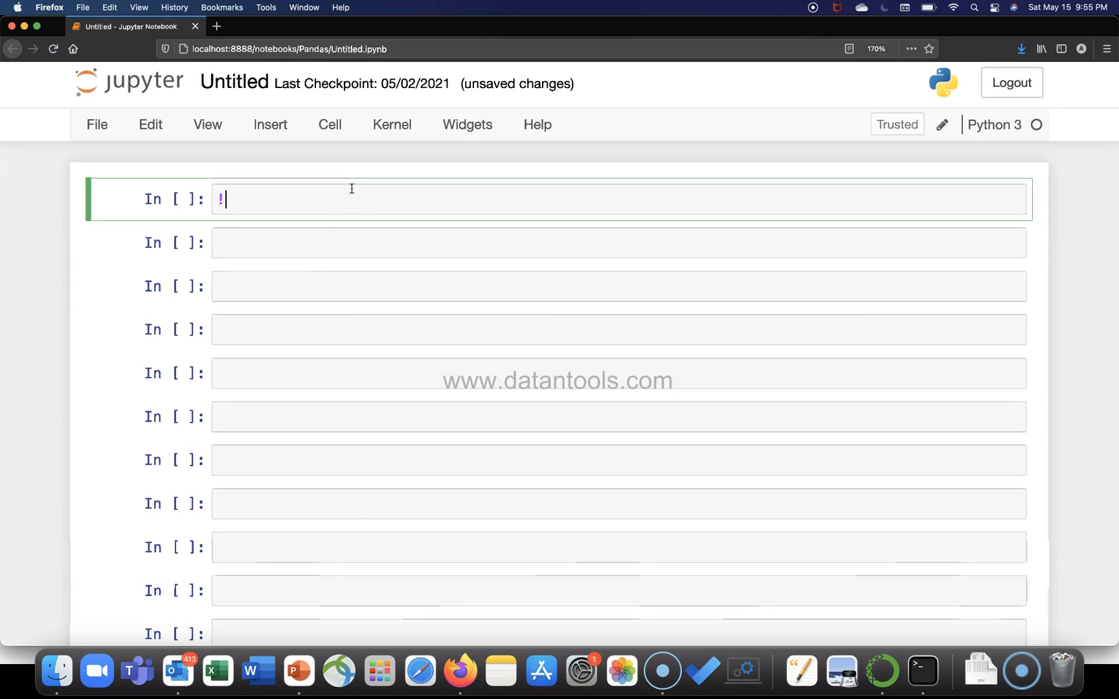
text(pp)
key(BackSpace)
text(ip )
text(sho)
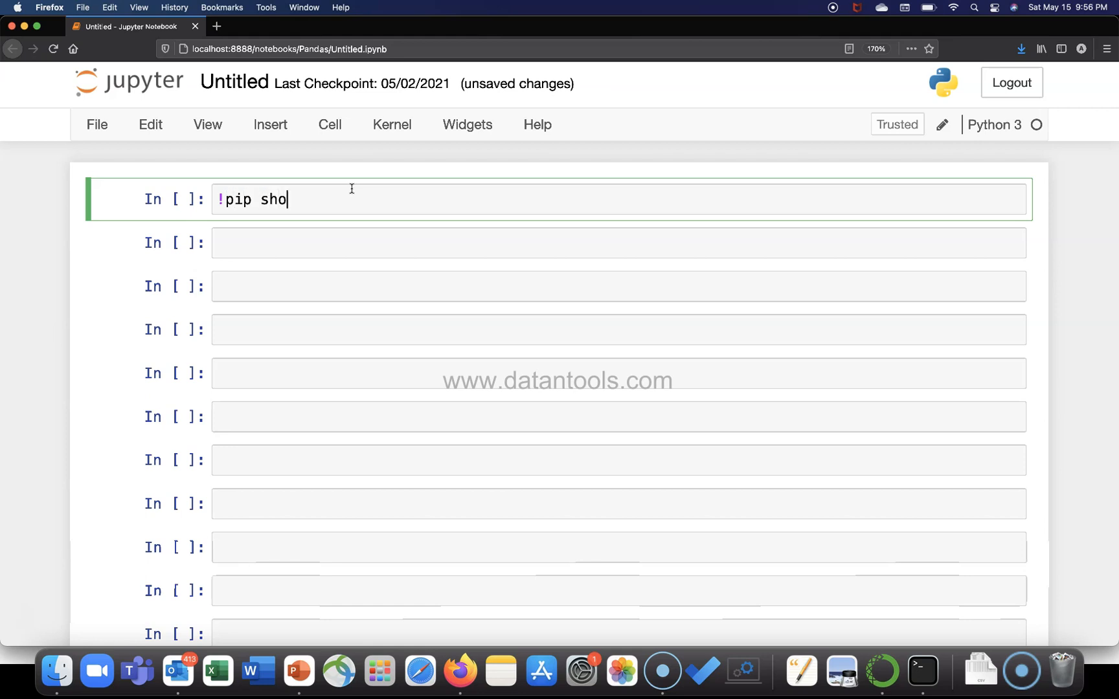
text(w)
text( apps)
text(sce)
key(BackSpace)
key(BackSpace)
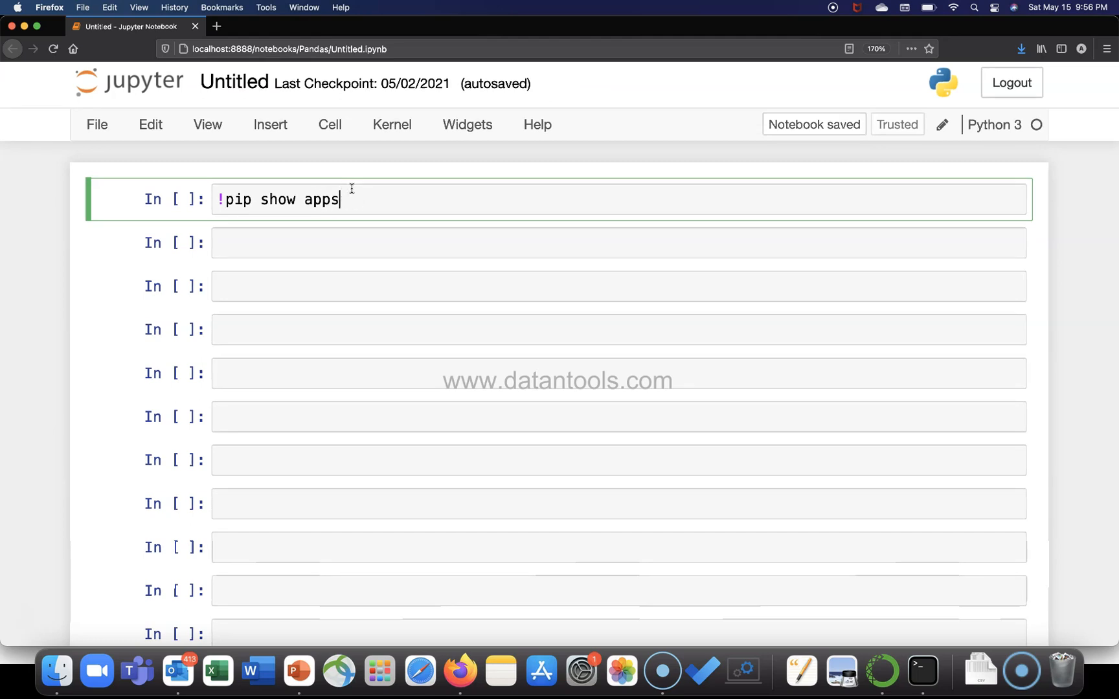
text(cript)
key(shift+Return)
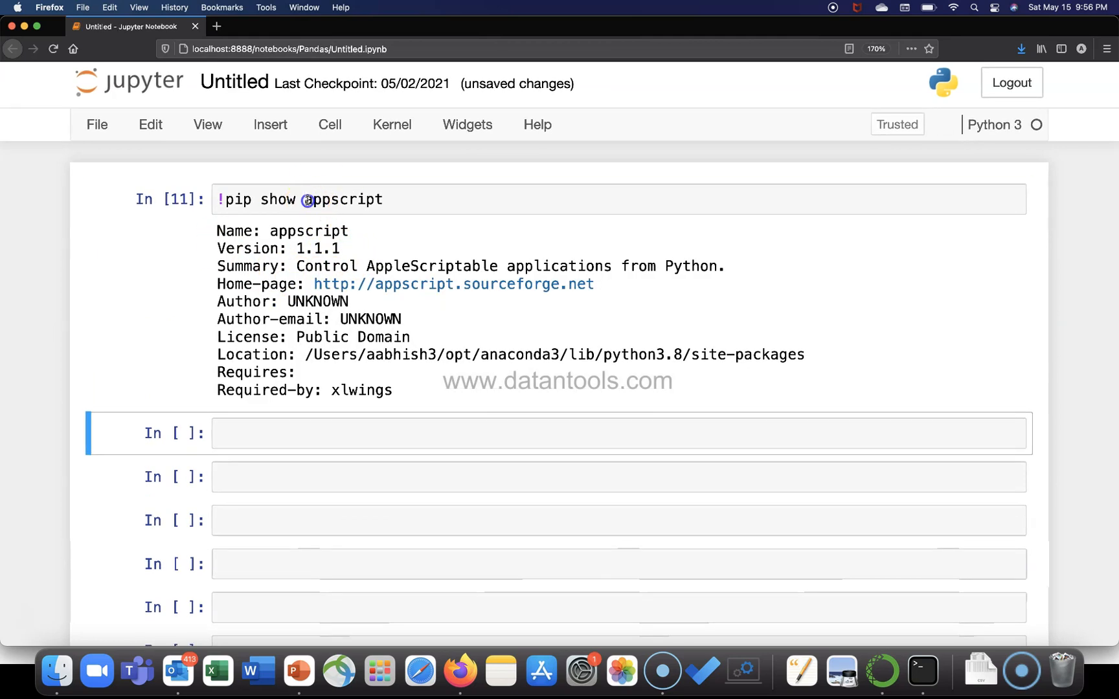
drag(304, 201, 394, 199)
click(394, 200)
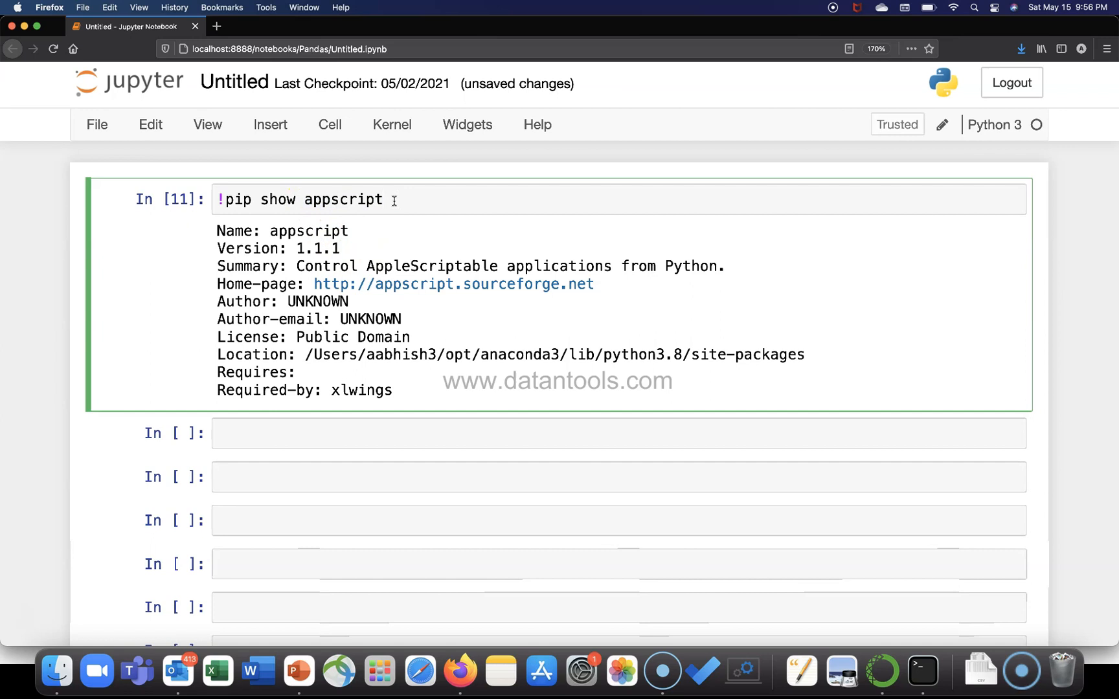
drag(273, 231, 340, 233)
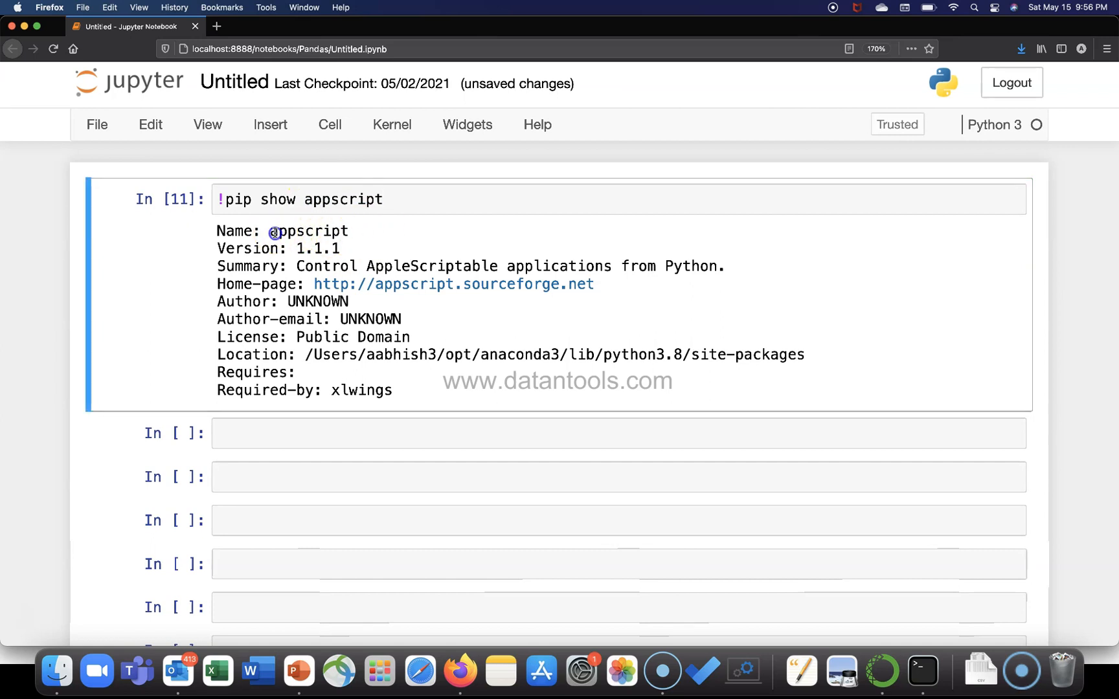
click(341, 233)
drag(295, 249, 343, 249)
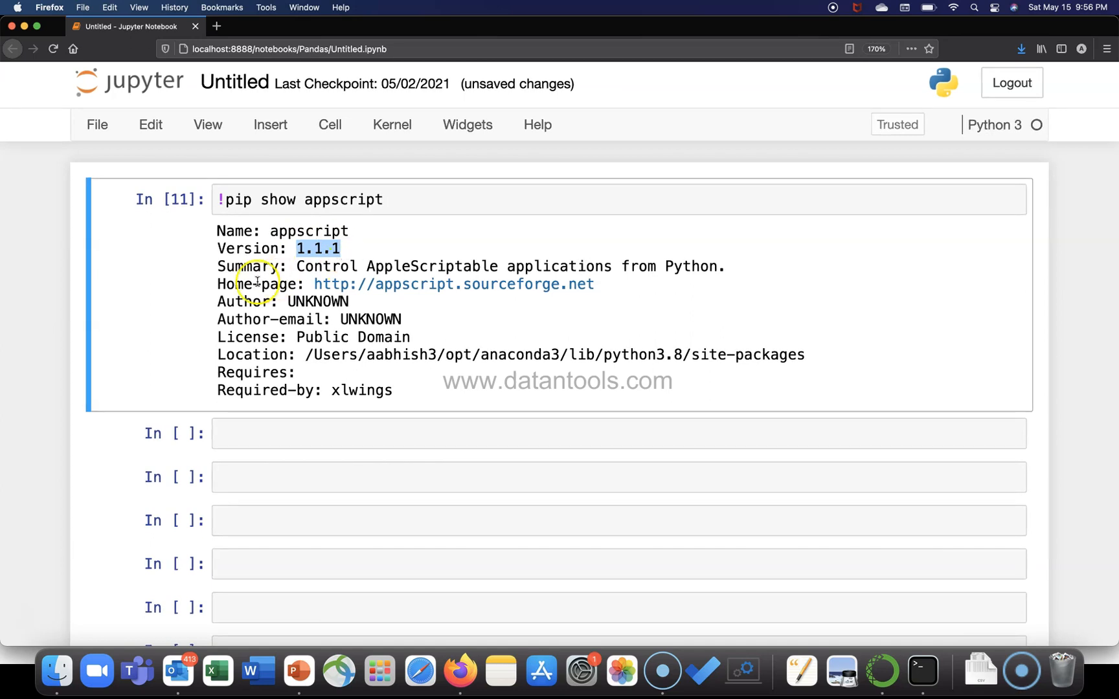
drag(226, 267, 449, 266)
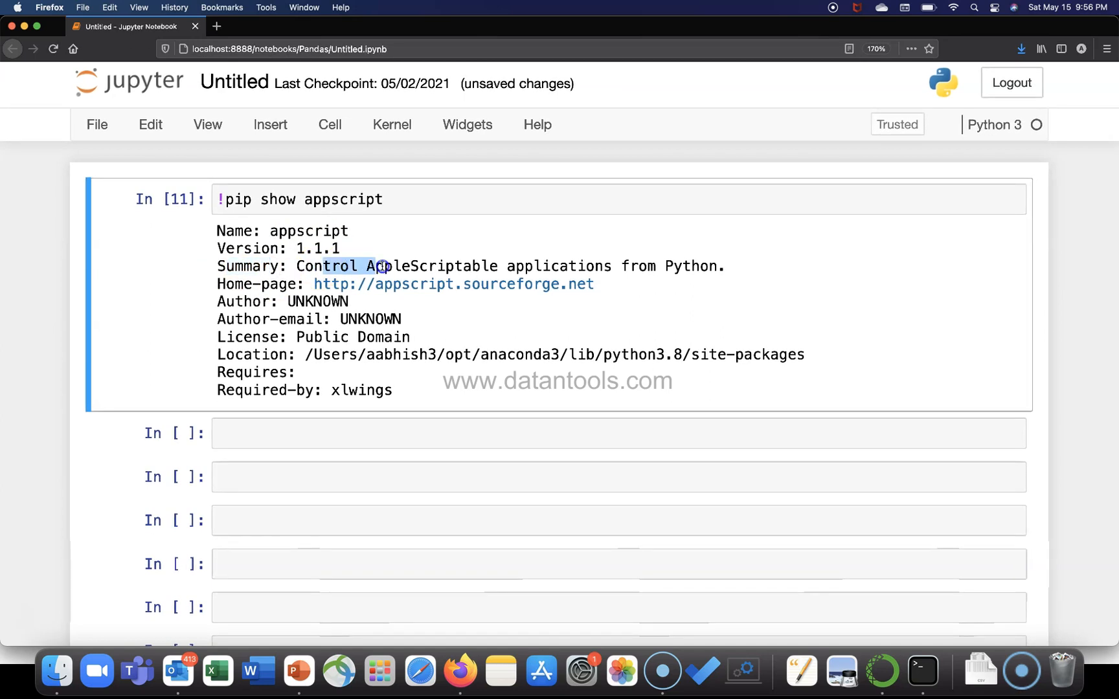
click(448, 265)
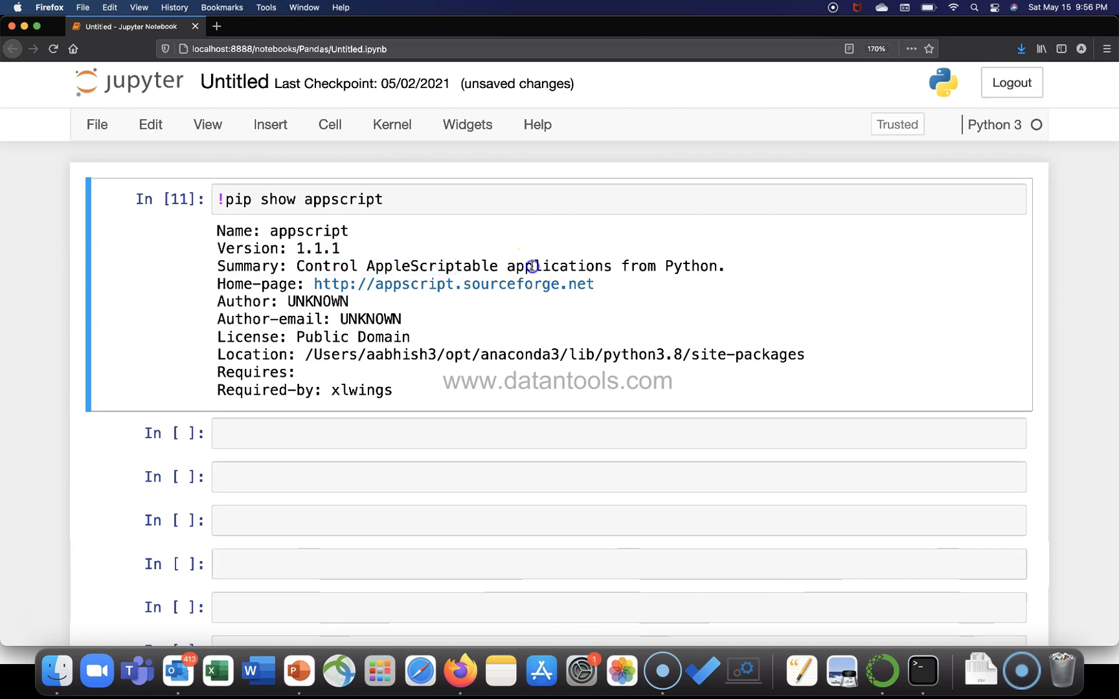
drag(533, 266, 696, 266)
click(697, 267)
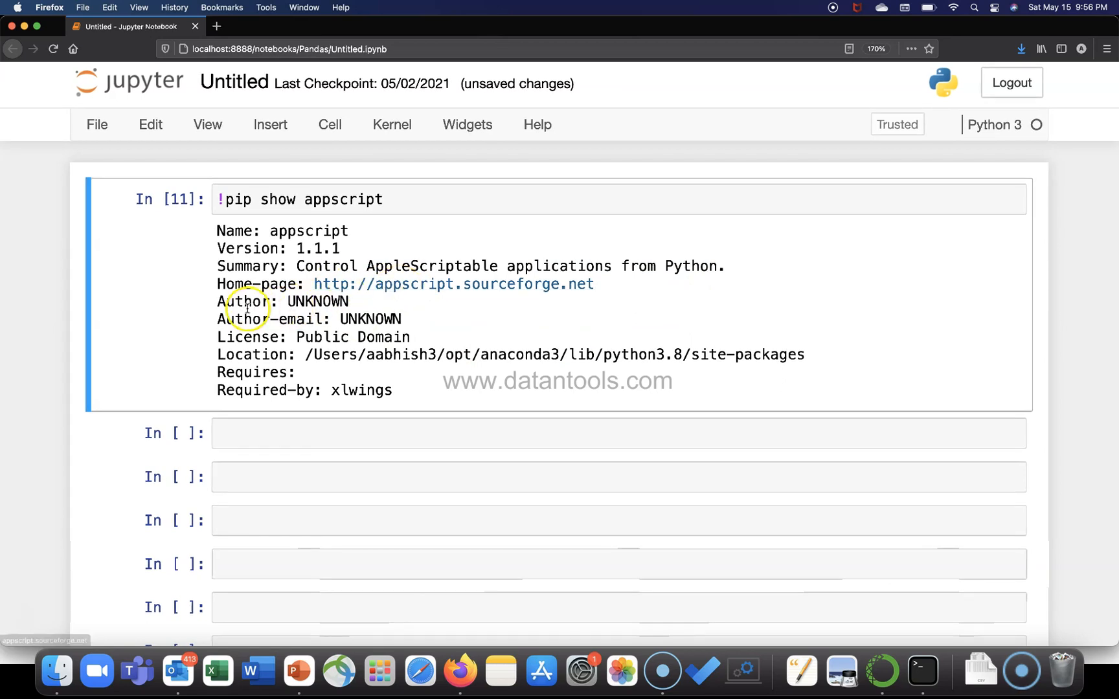
drag(245, 301, 400, 312)
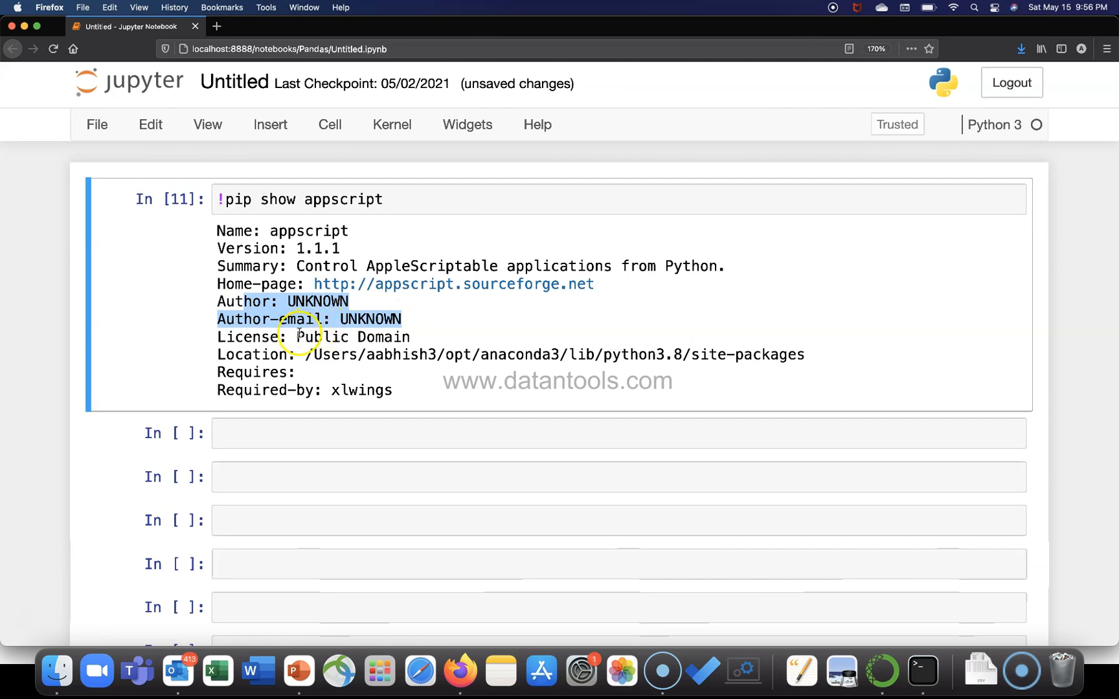
drag(296, 337, 411, 337)
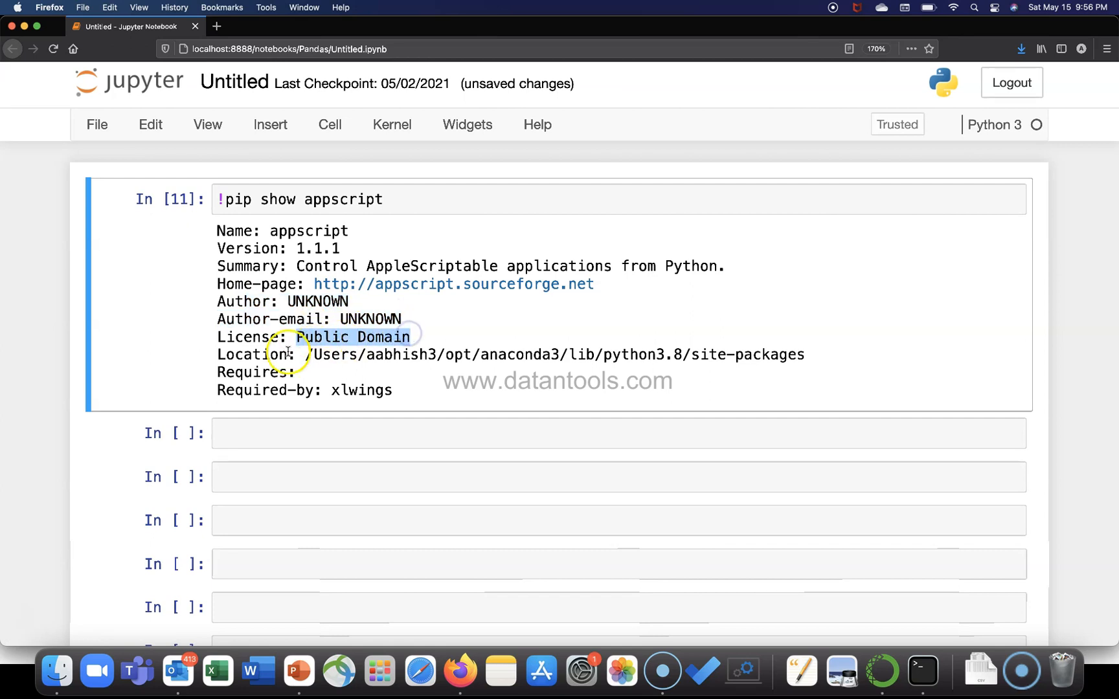
drag(292, 354, 534, 354)
click(534, 354)
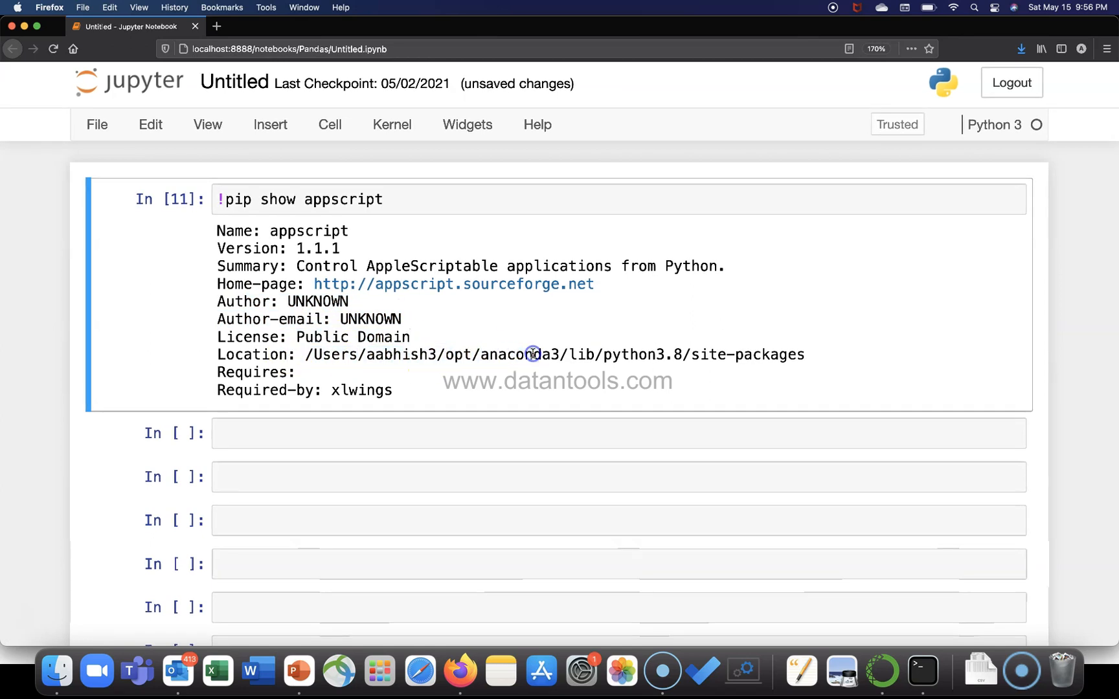
click(265, 375)
drag(265, 374, 402, 391)
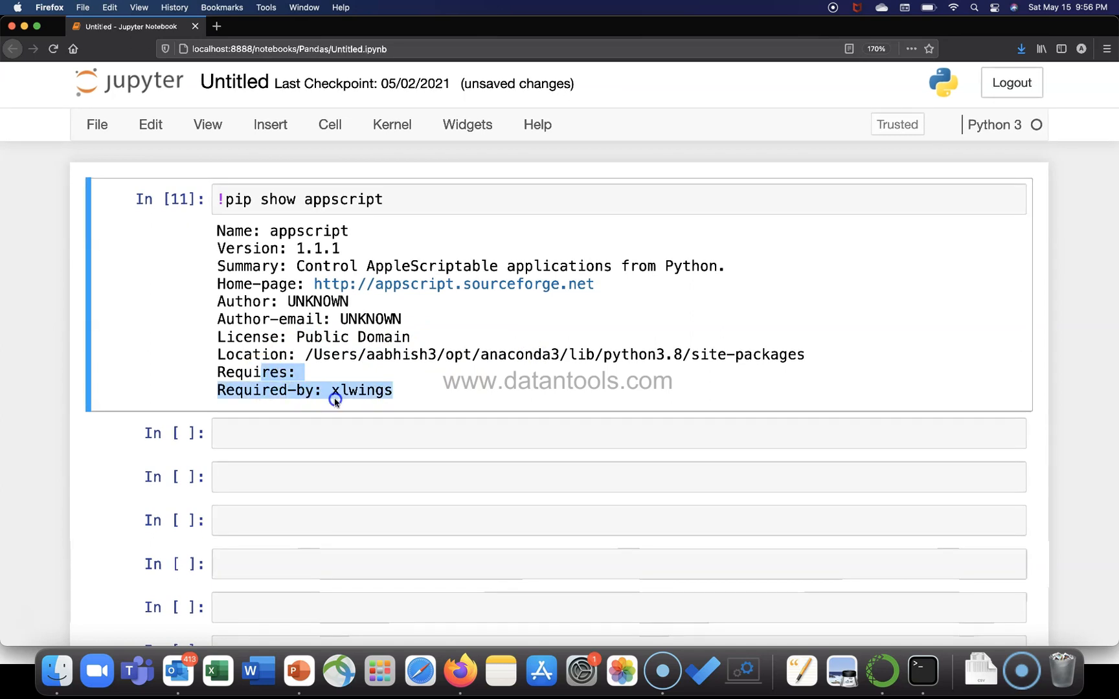
click(403, 392)
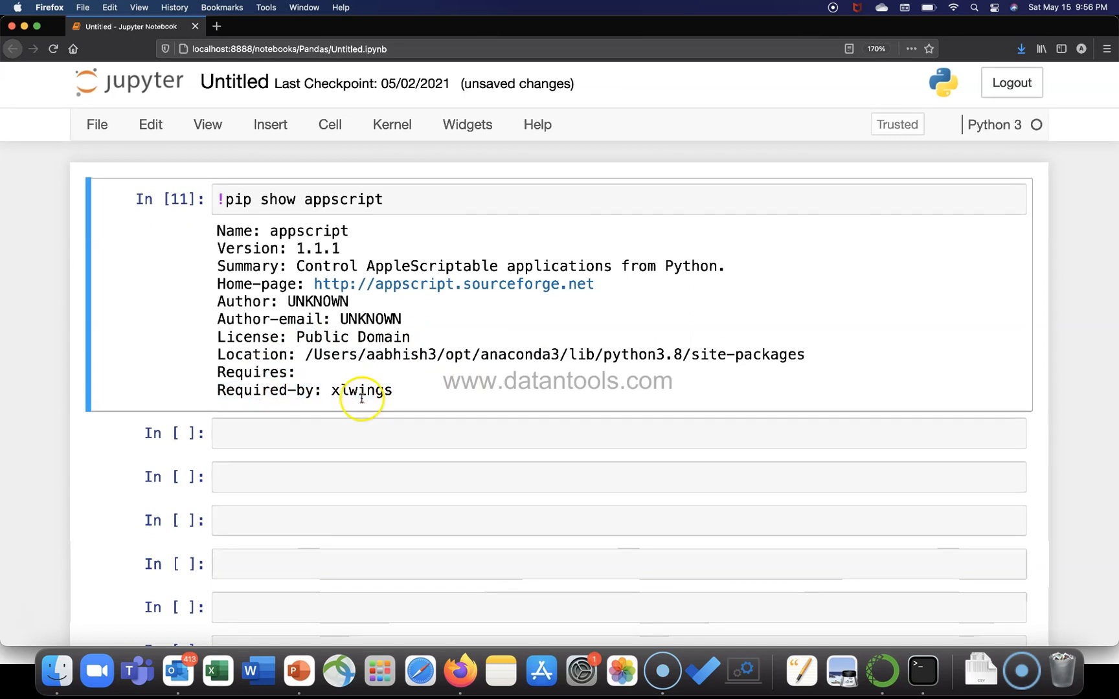
drag(330, 391, 385, 390)
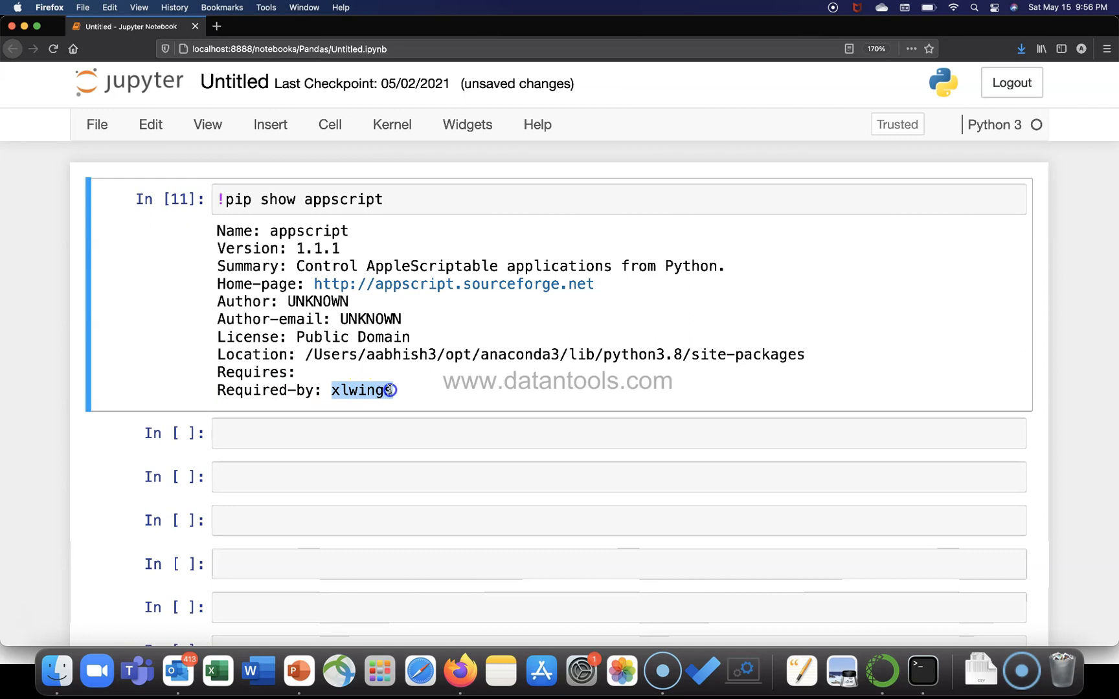
click(390, 391)
click(436, 196)
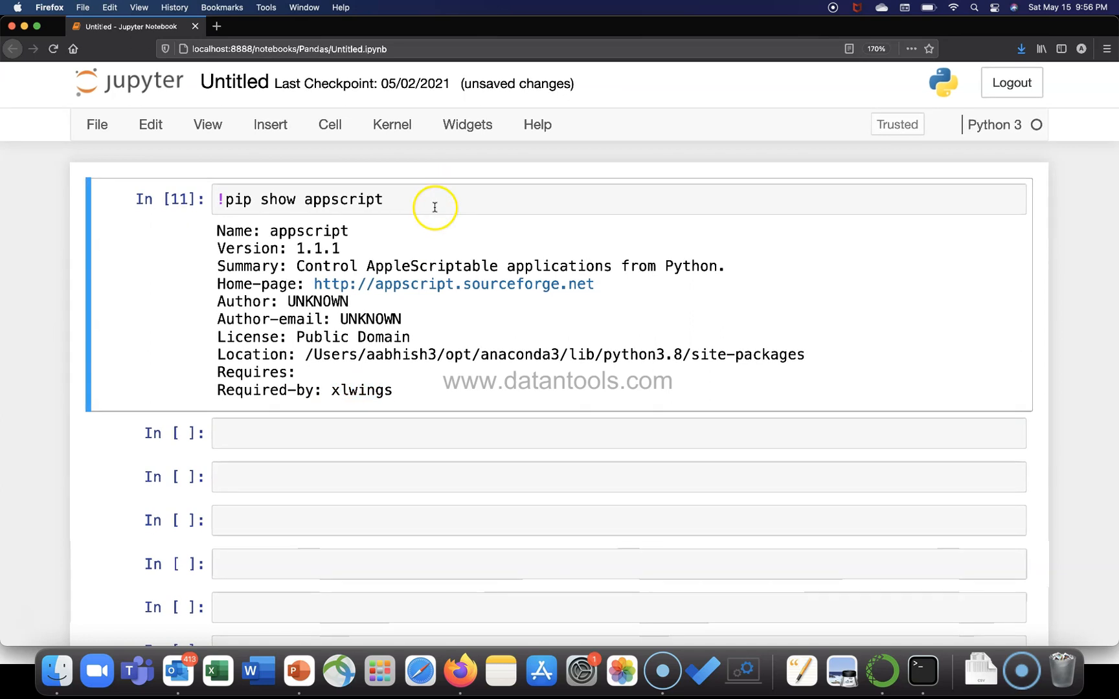
- Change the command to !pip show pandas and rerun the cell
key(BackSpace)
key(BackSpace)
key(BackSpace)
key(BackSpace)
key(BackSpace)
key(BackSpace)
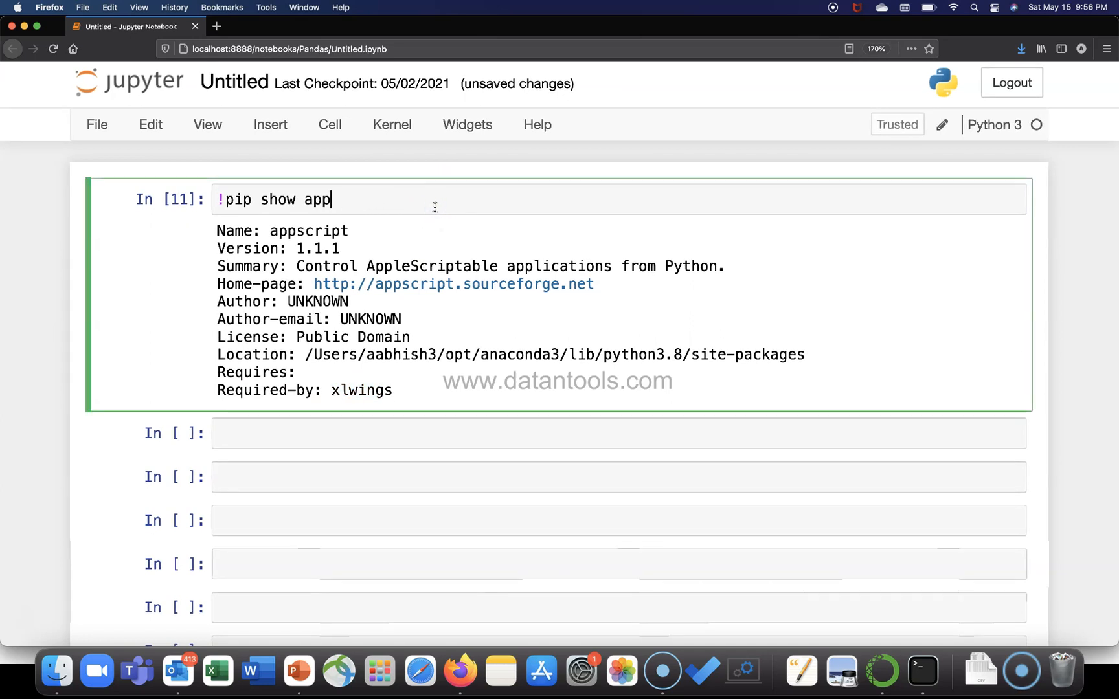
key(BackSpace)
key(BackSpace)
key(BackSpace)
text(pandas)
key(shift+Return)
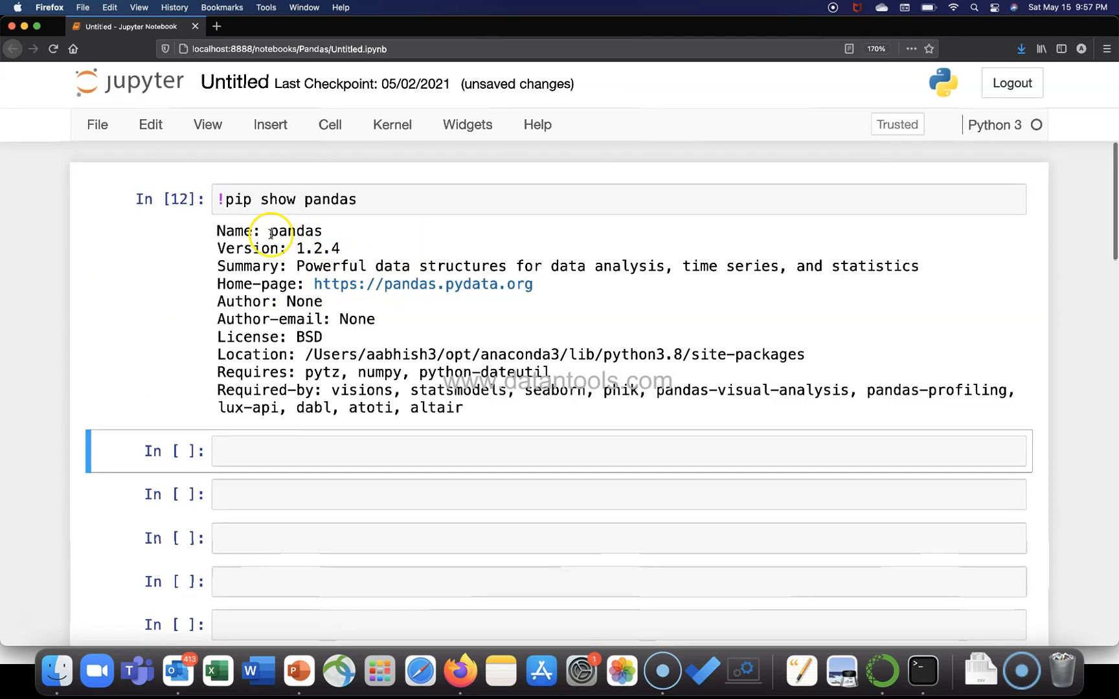
- Highlight pandas' version 1.2.4, Summary line, BSD license and install location in the output
drag(298, 249, 343, 250)
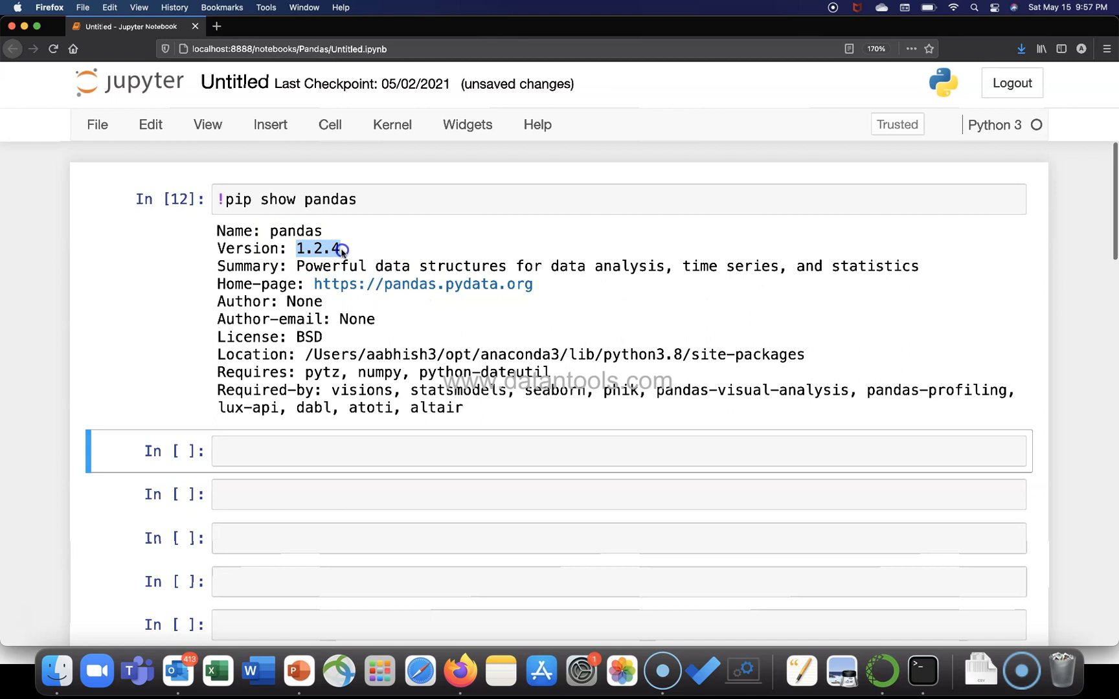
click(258, 269)
drag(258, 267, 324, 267)
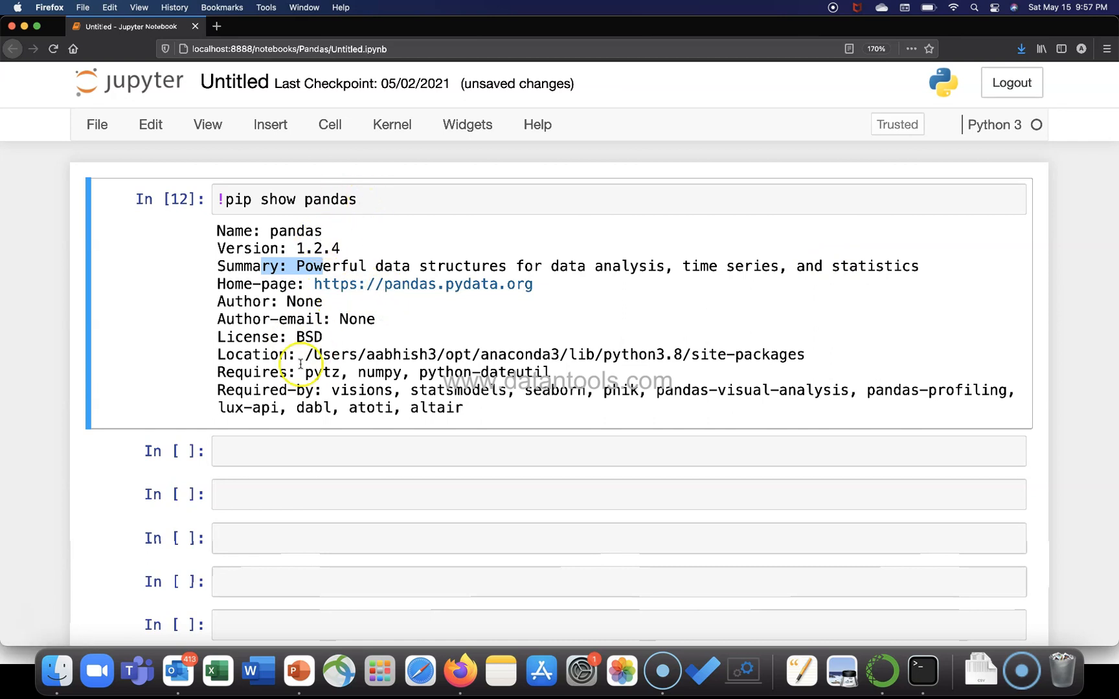
click(339, 323)
drag(278, 337, 326, 341)
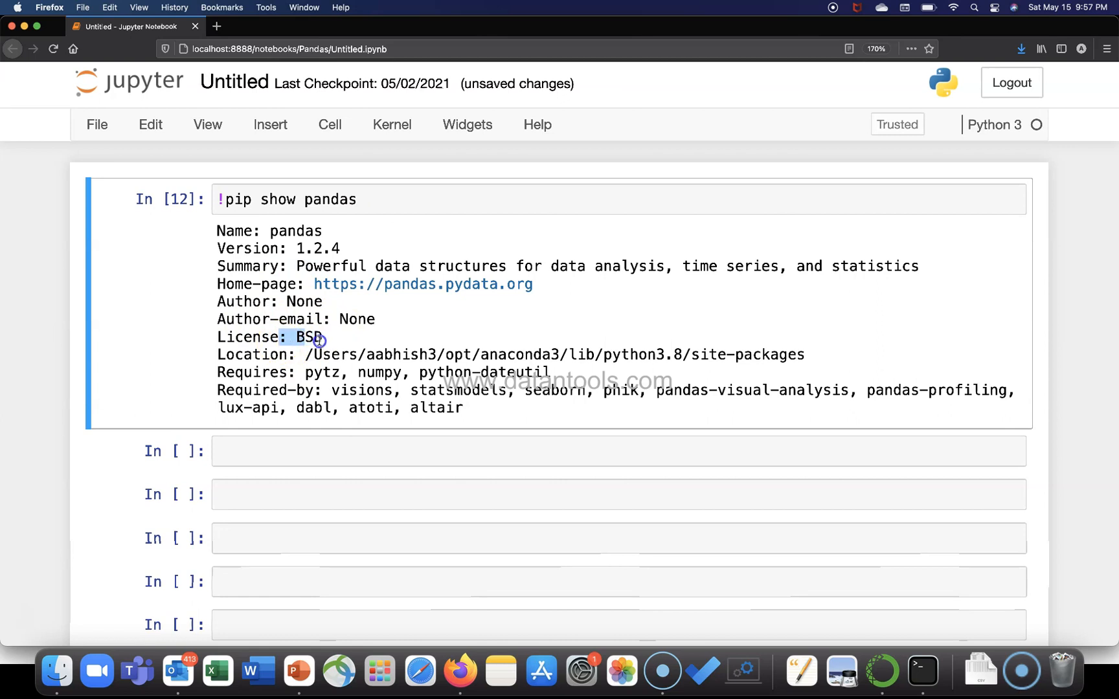
click(279, 355)
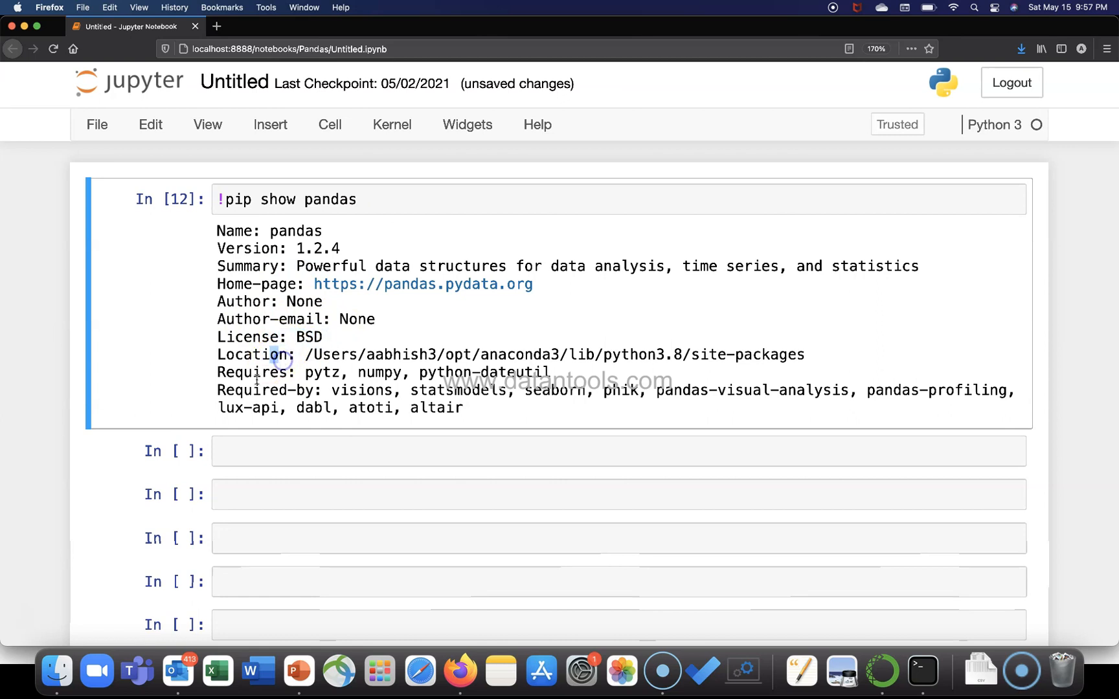
- Highlight the Requires and Required-by lines listing pandas' dependencies and dependents
drag(220, 373, 278, 374)
click(276, 376)
click(254, 390)
drag(253, 390, 466, 408)
click(308, 390)
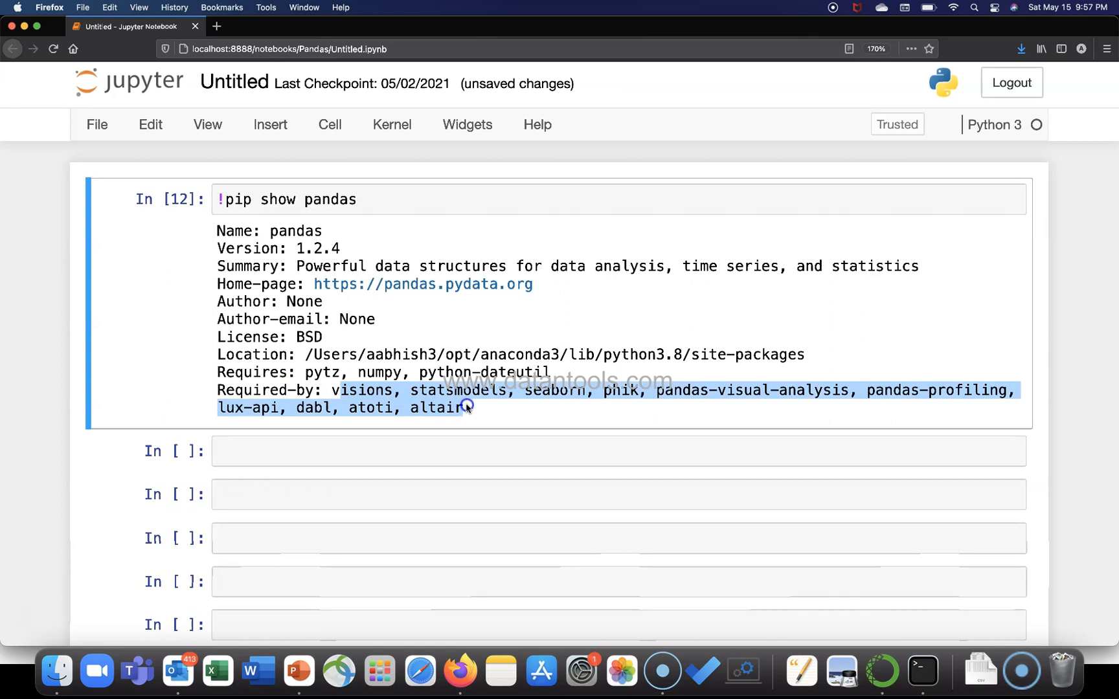
click(466, 407)
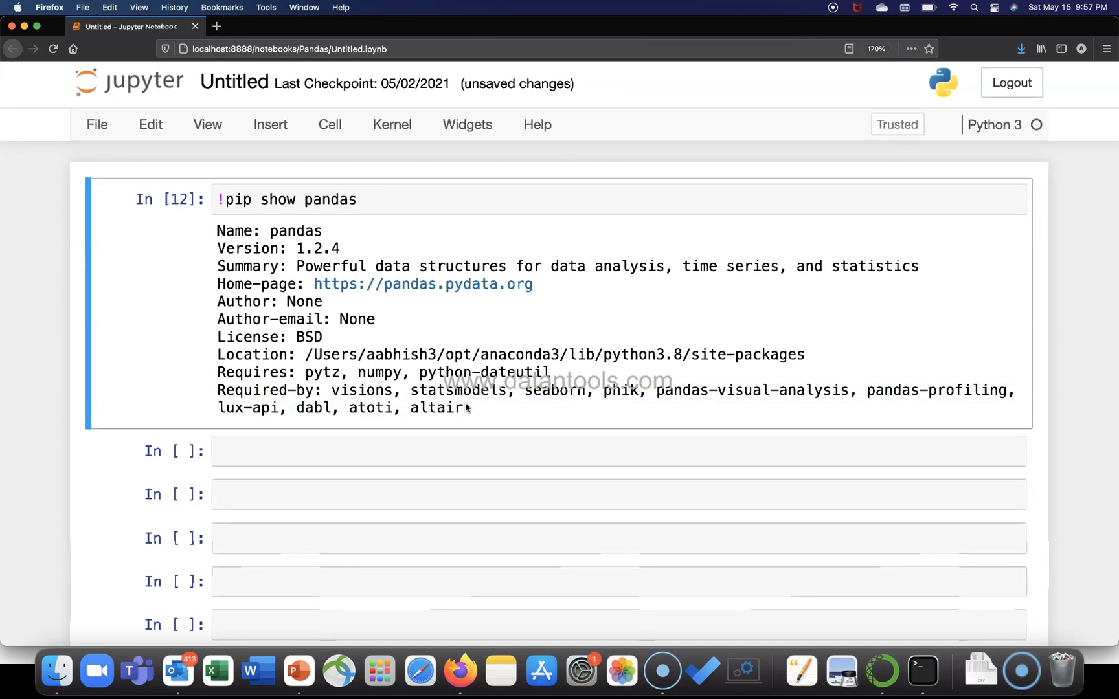